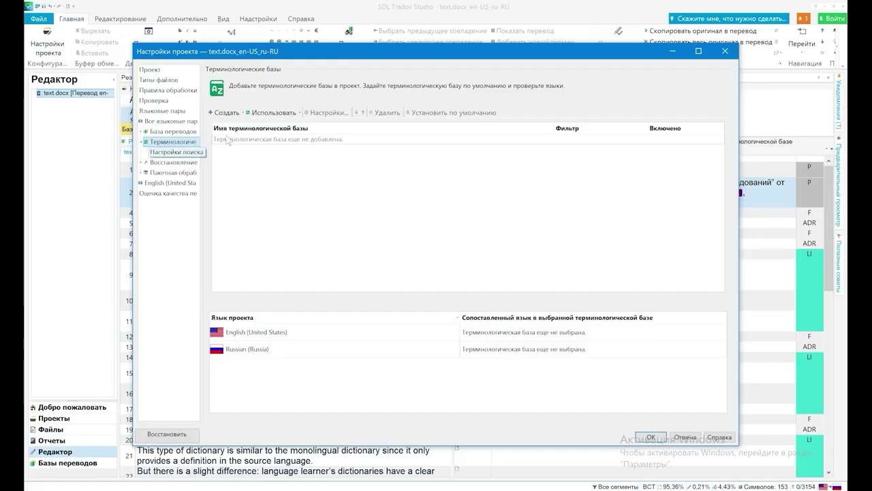
Step: Start a new file-based termbase with a definition built from scratch and name it Словари
left_click(225, 112)
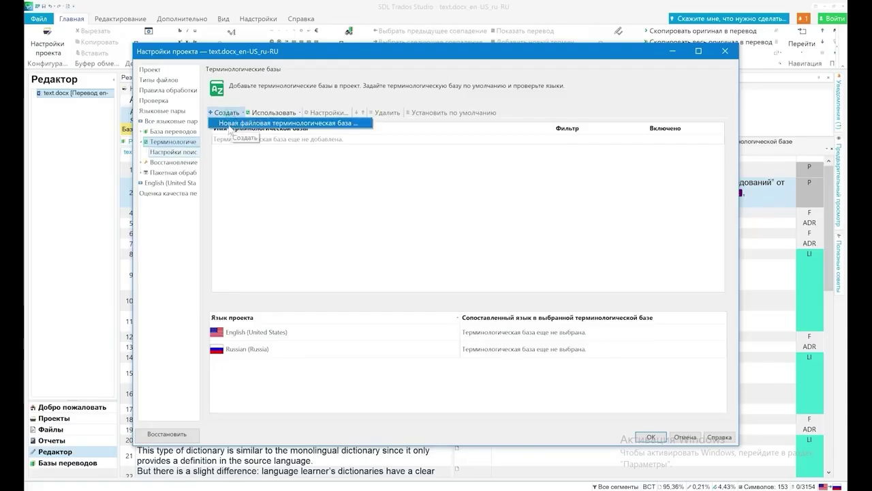
left_click(230, 124)
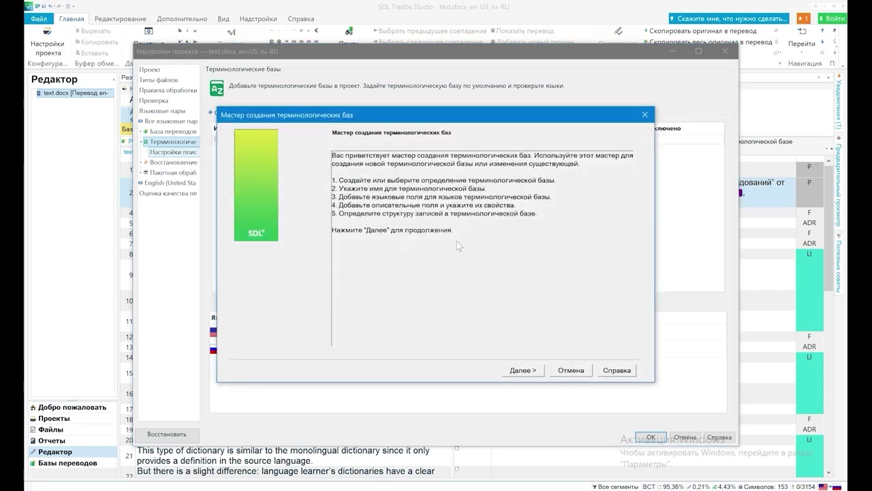
left_click(531, 373)
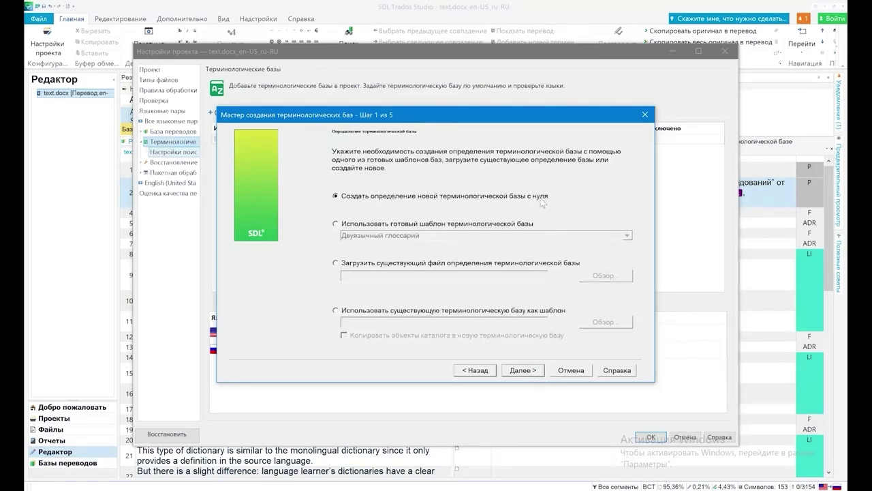
left_click(520, 370)
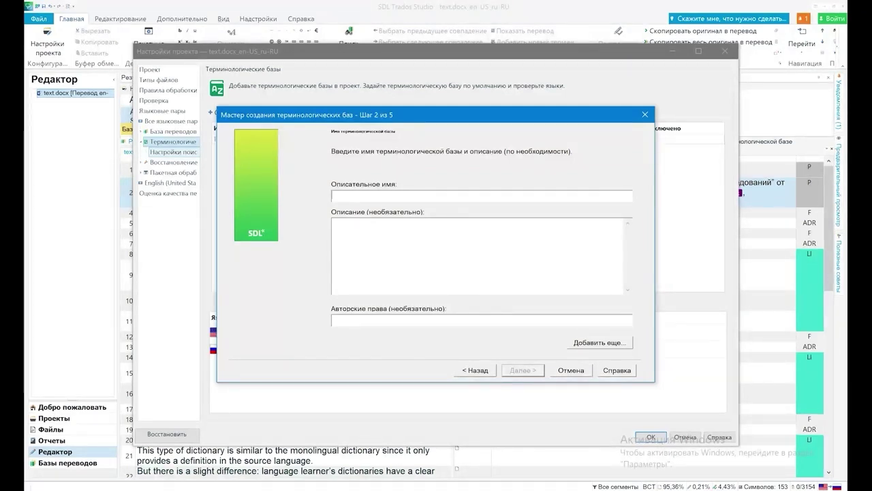
type("С")
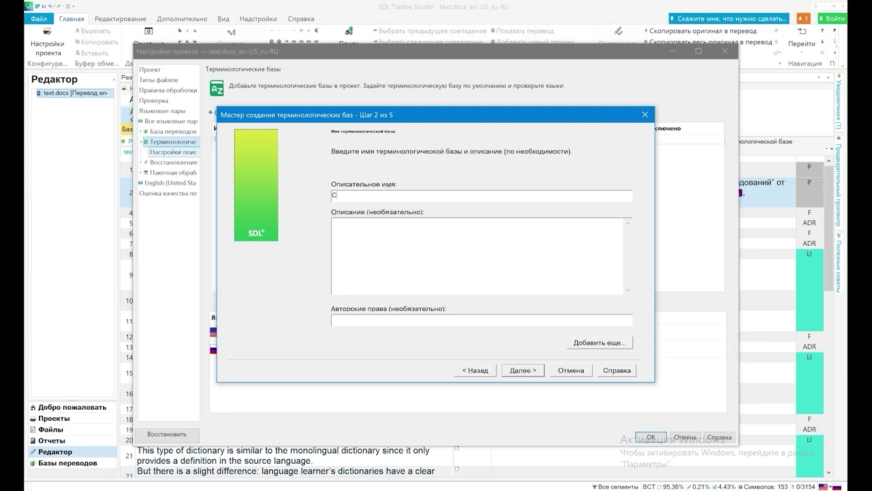
type("ловари")
left_click(526, 370)
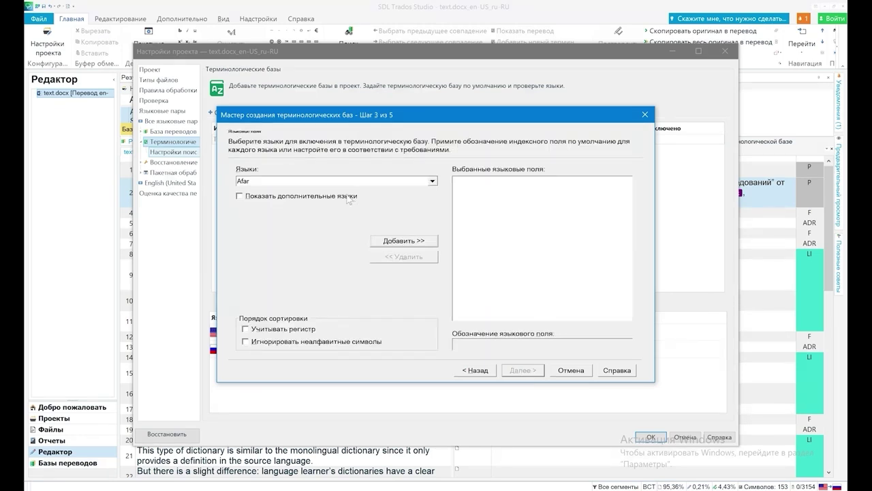
Step: Enable the display of additional languages and add English (United States) to the termbase's language fields
left_click(432, 181)
left_click(433, 181)
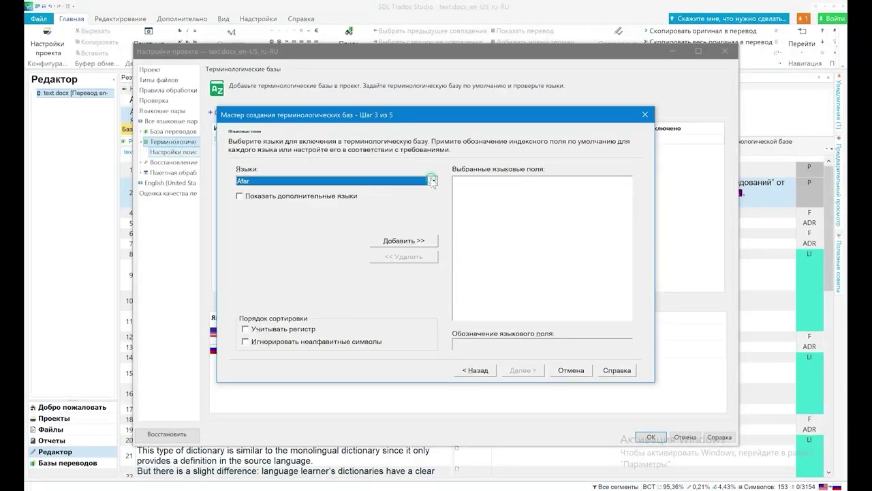
left_click(239, 195)
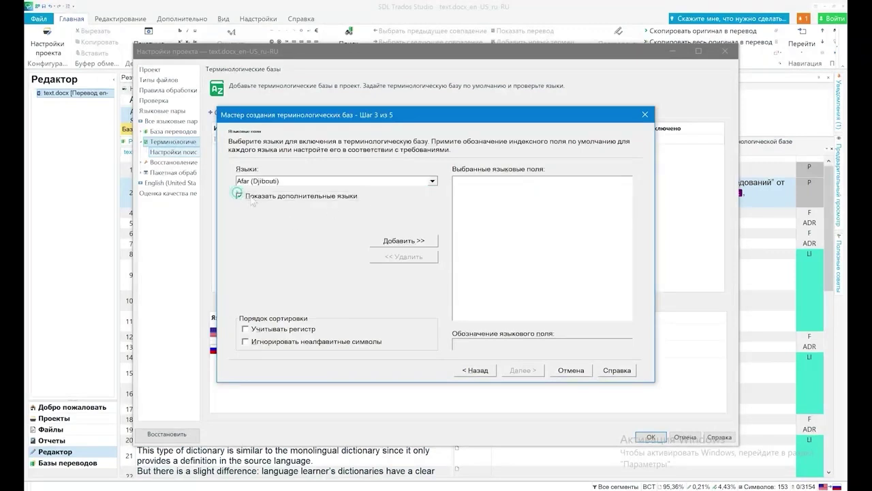
left_click(433, 181)
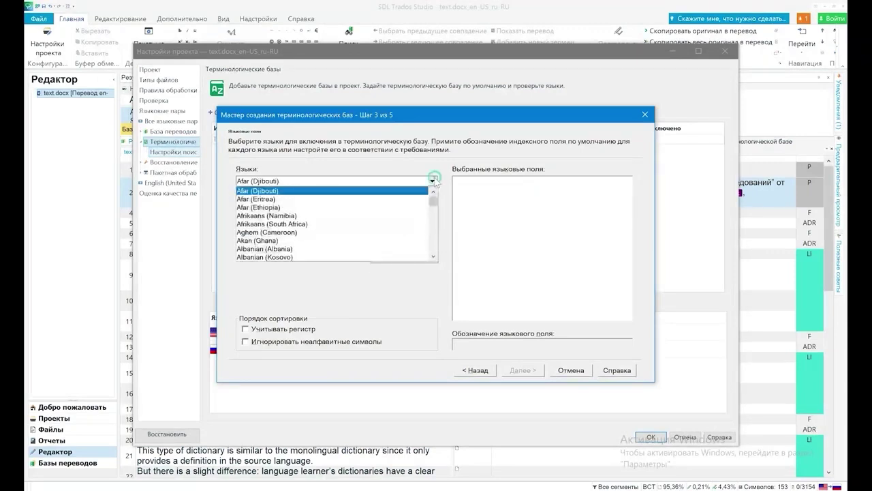
scroll(359, 212, "down", 5)
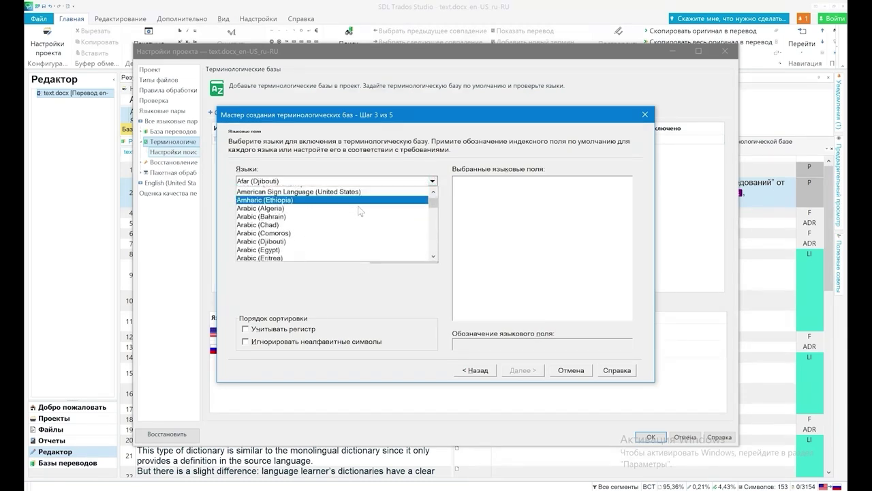
scroll(358, 212, "down", 10)
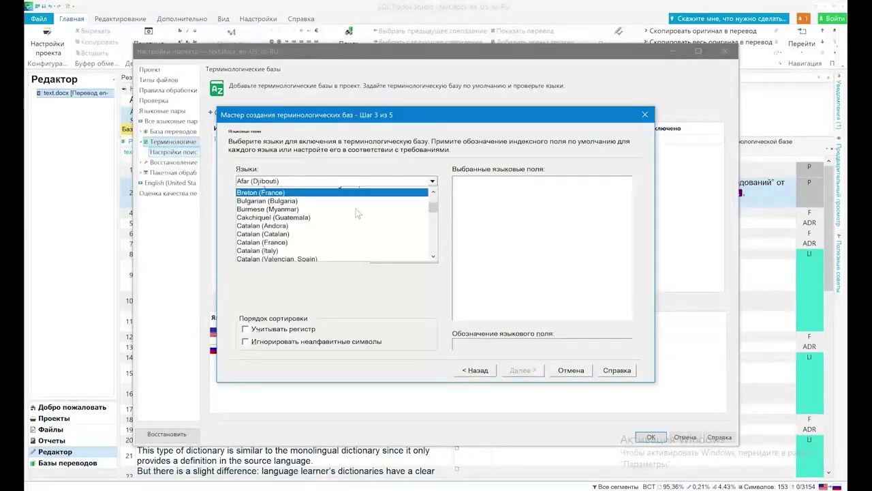
scroll(356, 213, "down", 20)
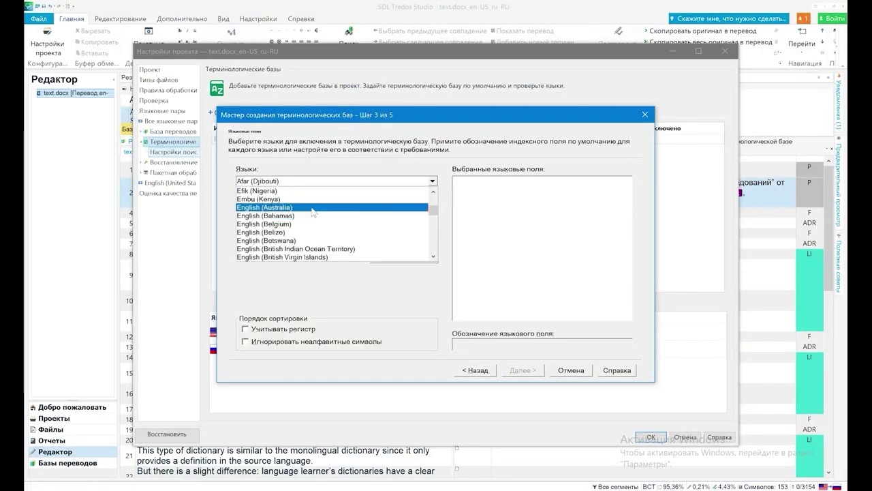
scroll(317, 231, "down", 3)
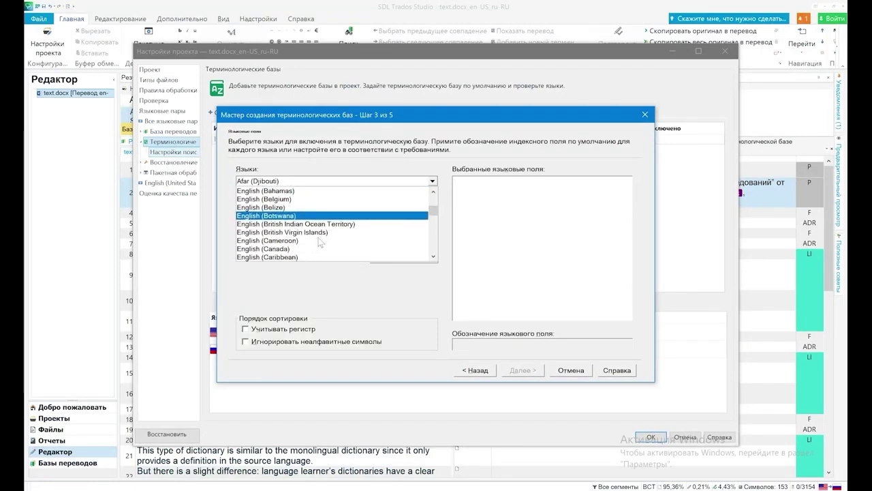
scroll(320, 242, "down", 6)
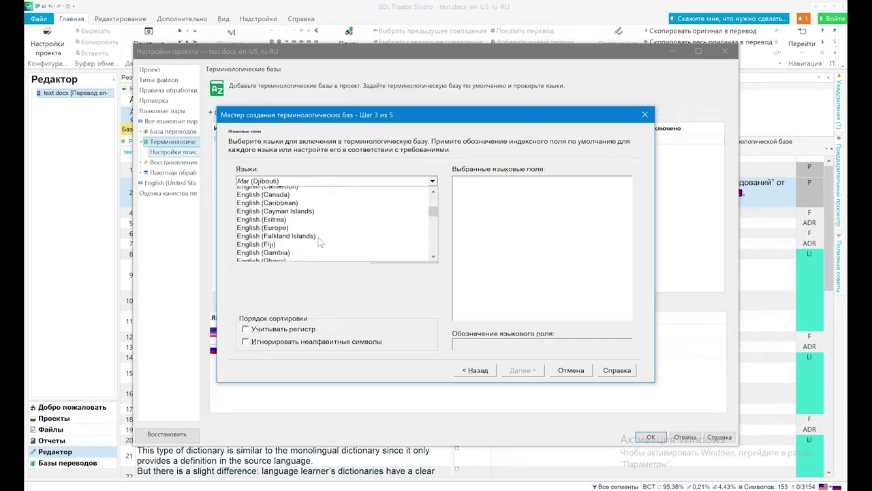
scroll(320, 242, "down", 11)
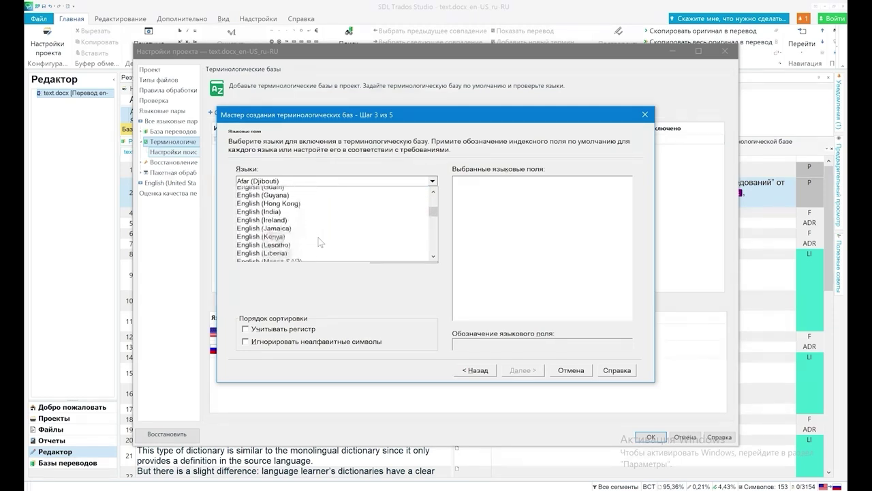
scroll(319, 242, "down", 13)
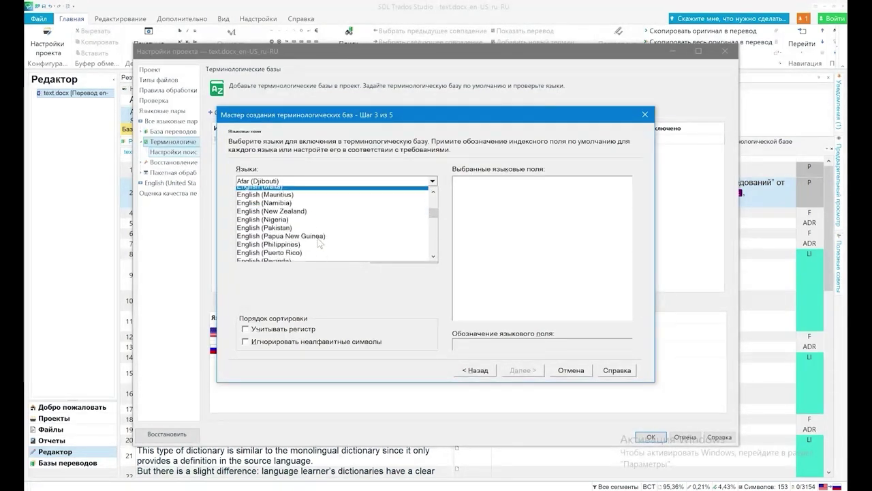
scroll(319, 242, "down", 18)
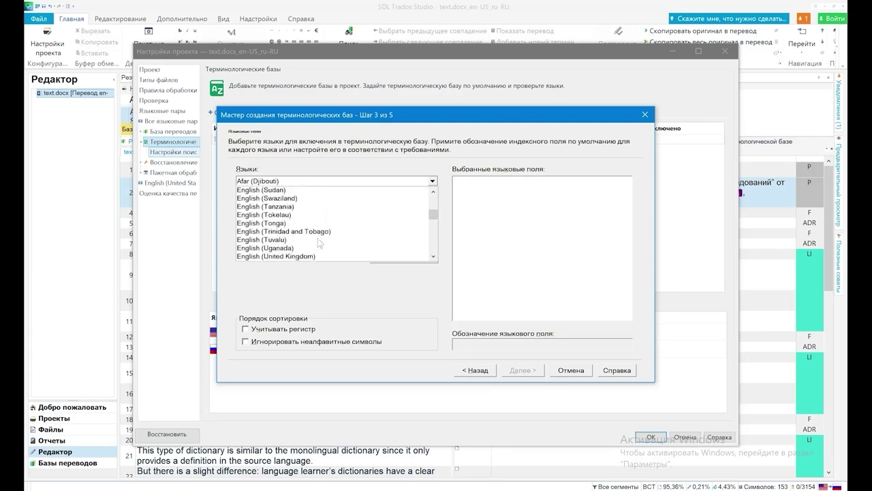
scroll(319, 242, "down", 5)
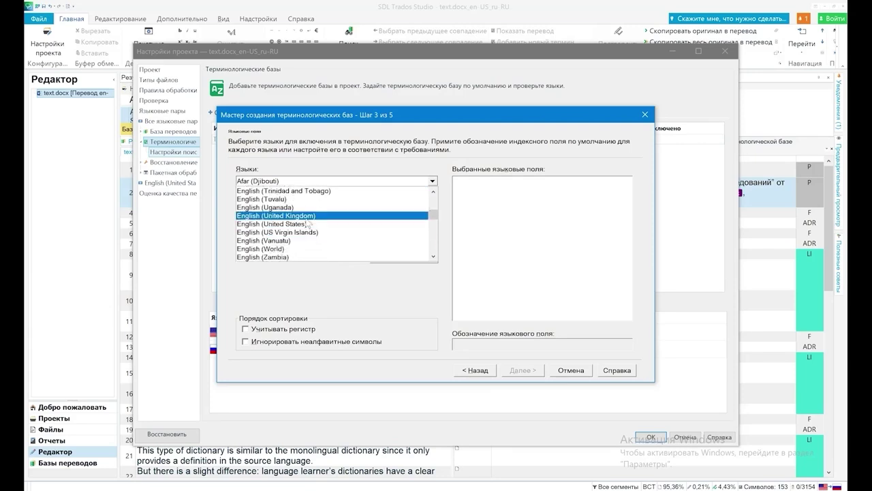
left_click(308, 224)
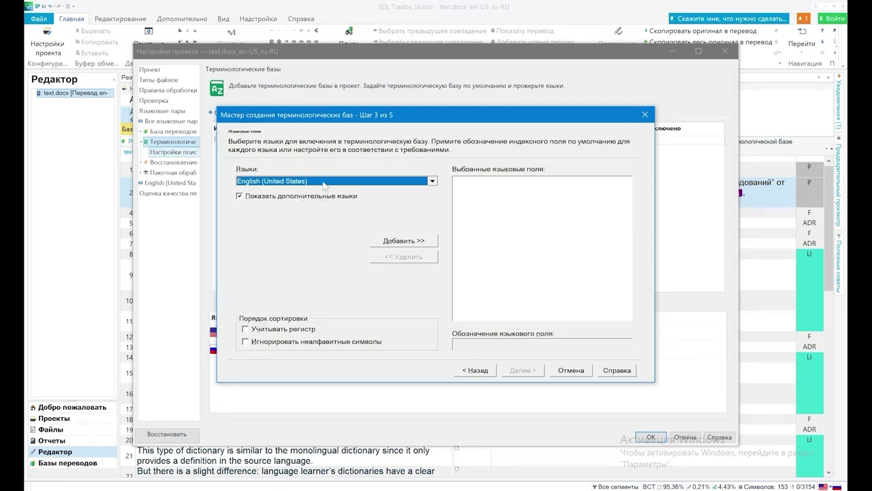
left_click(402, 241)
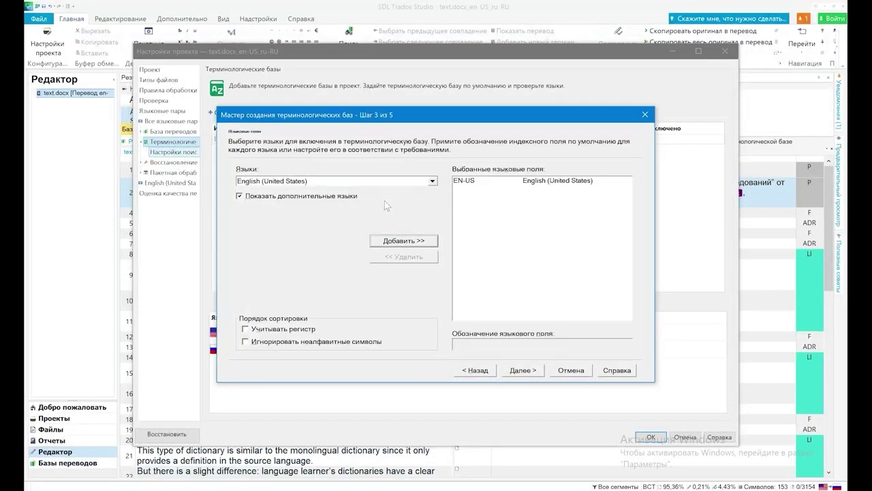
Step: Add Russian (Russia) to the termbase's selected language fields
left_click(432, 181)
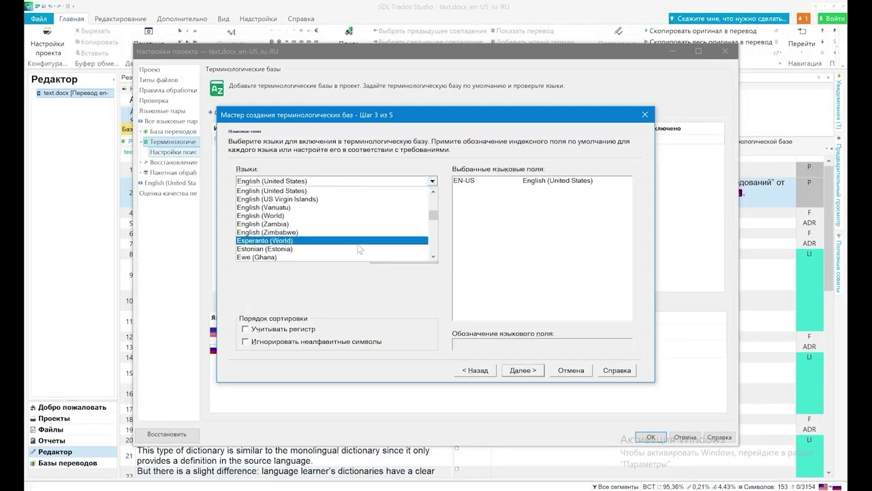
scroll(358, 249, "down", 18)
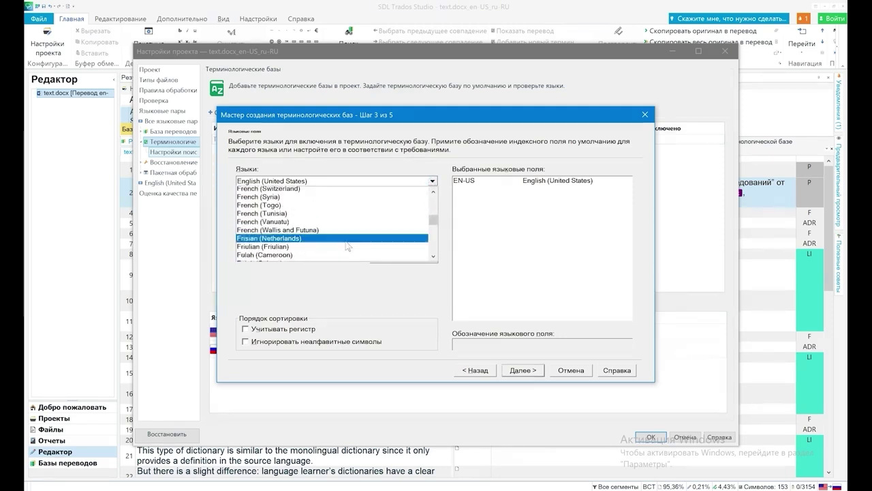
scroll(348, 246, "down", 20)
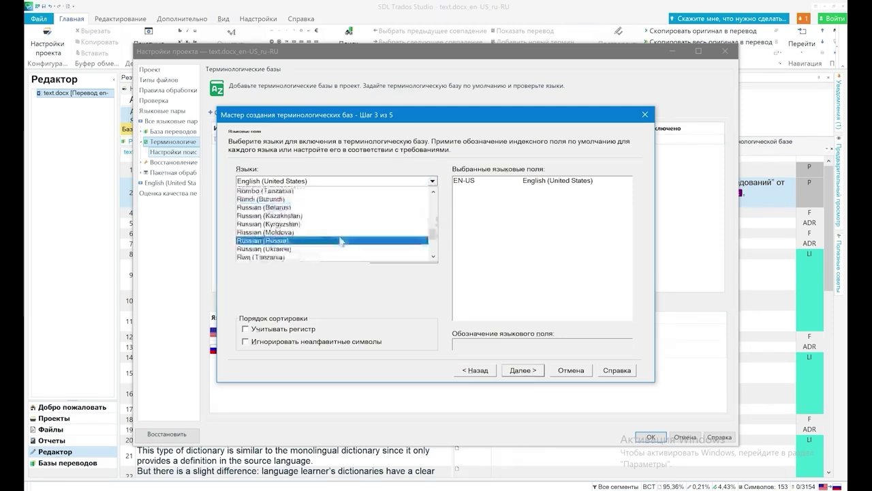
left_click(340, 240)
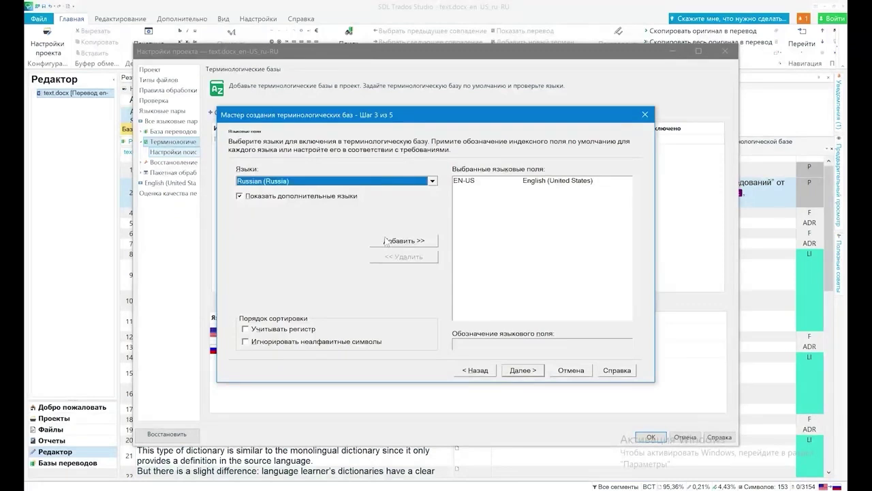
left_click(409, 247)
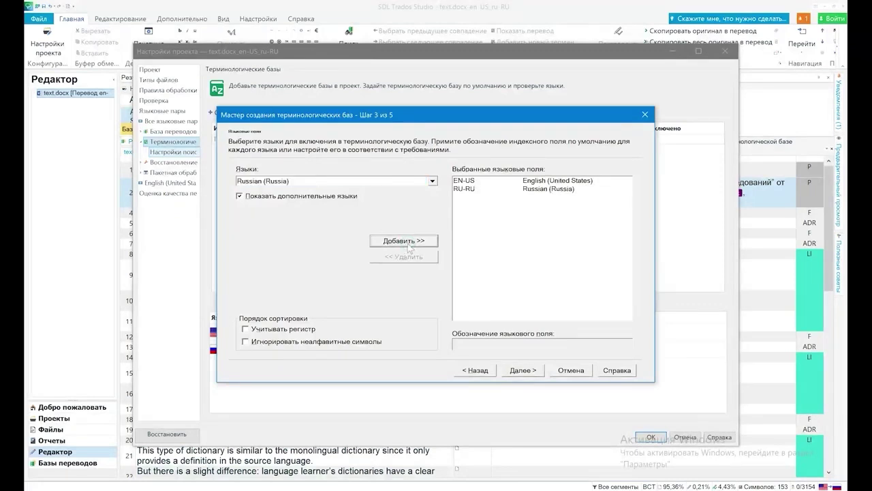
Step: Add French (France) to the termbase's language fields and proceed to the descriptive fields
left_click(432, 181)
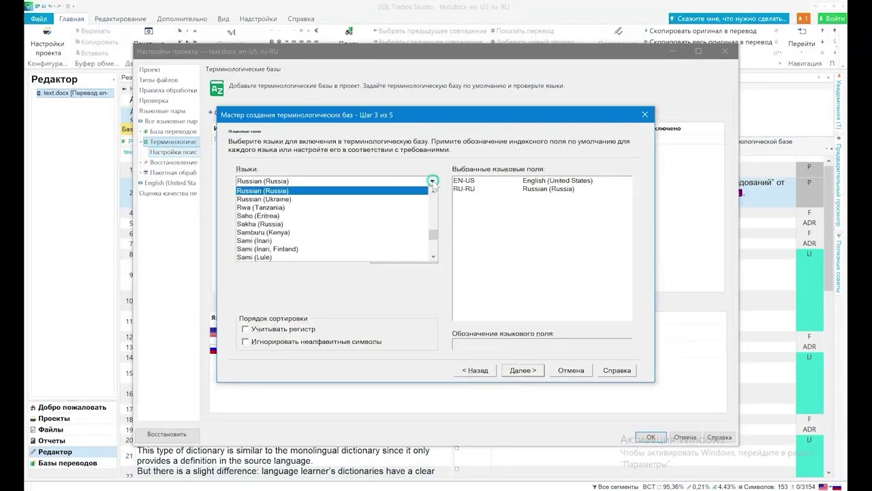
scroll(332, 234, "up", 15)
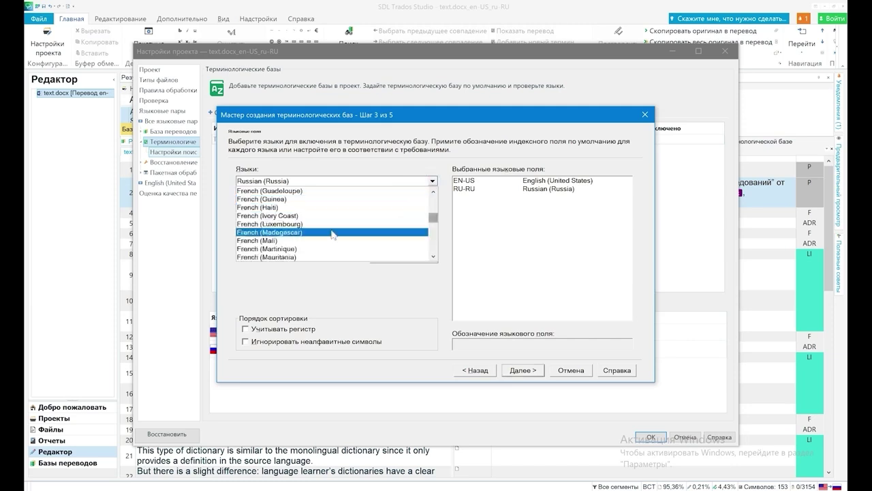
scroll(332, 234, "up", 3)
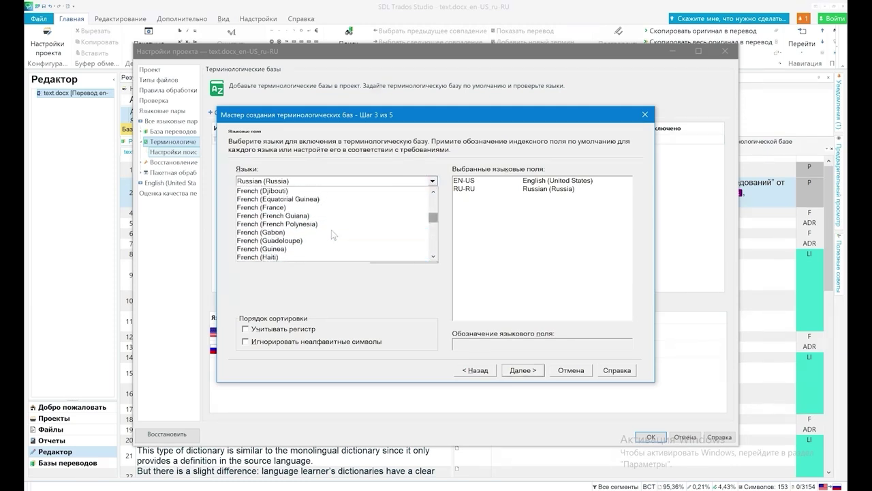
left_click(321, 207)
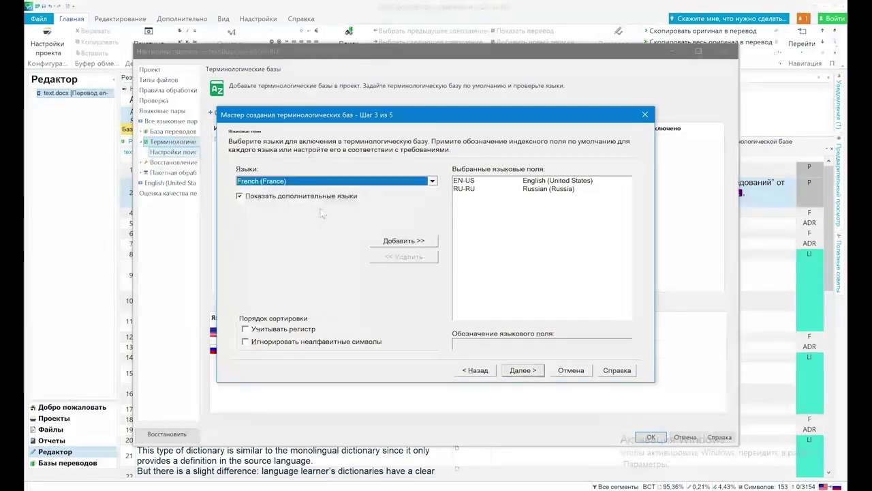
left_click(401, 242)
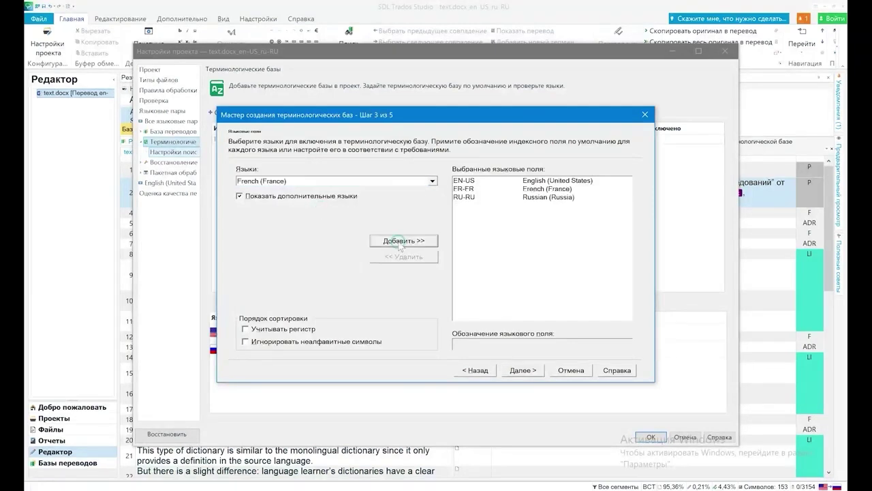
left_click(525, 372)
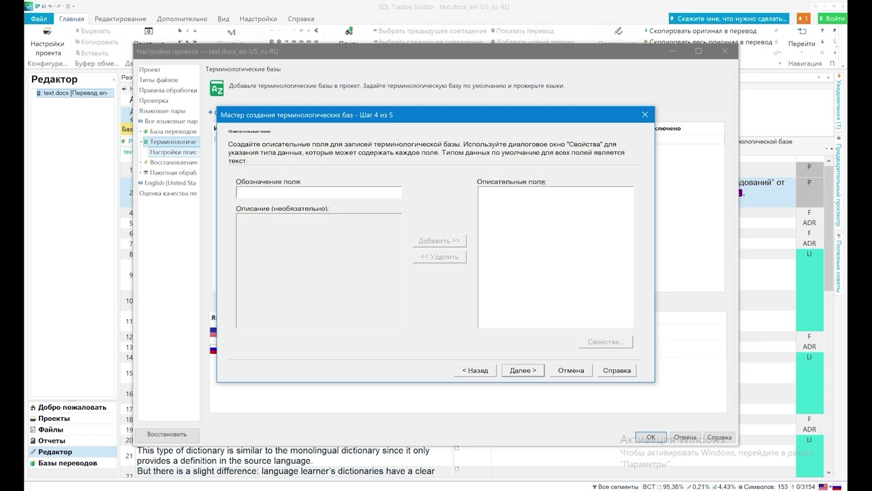
Step: Add a descriptive field labelled иллюстрация and continue through the remaining termbase definition without further fields
type("иллюстрация")
left_click(439, 240)
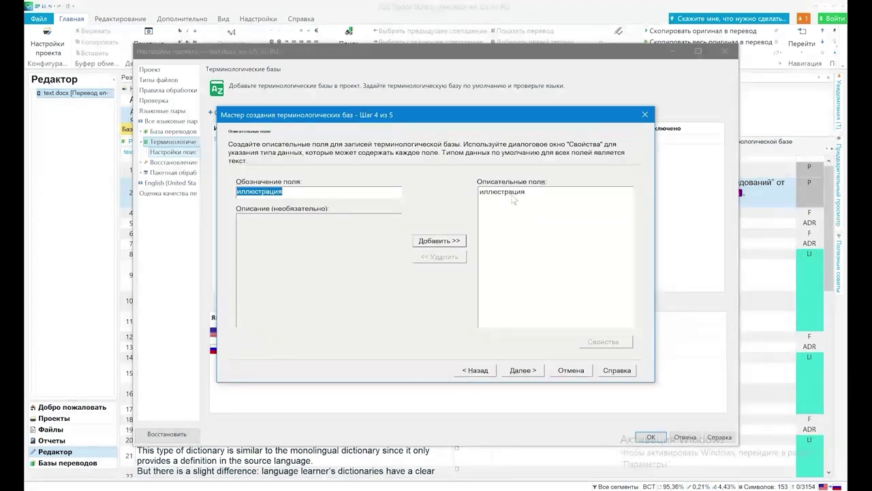
left_click(523, 371)
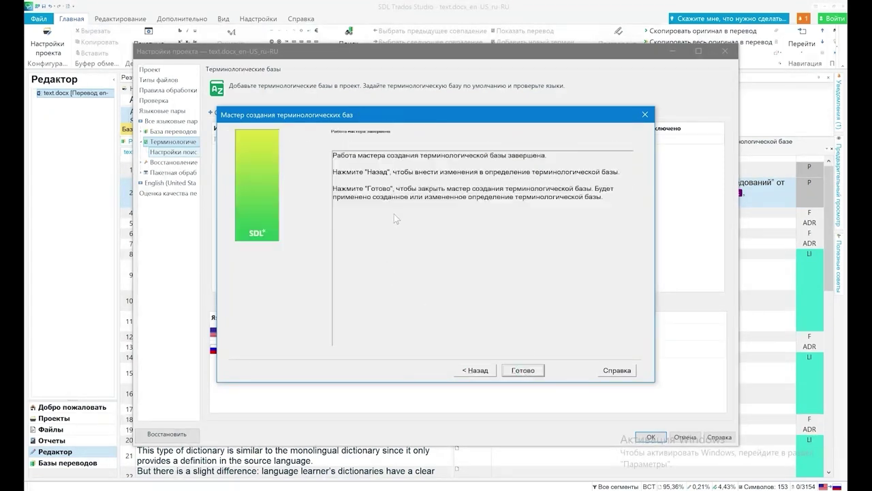
Step: Finish the termbase wizard and apply the project settings with the Словари termbase attached
left_click(525, 370)
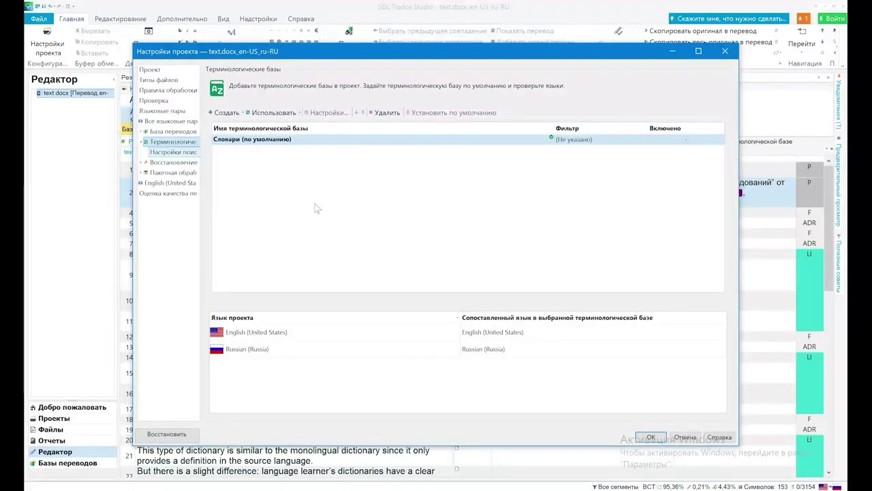
left_click(578, 141)
left_click(651, 435)
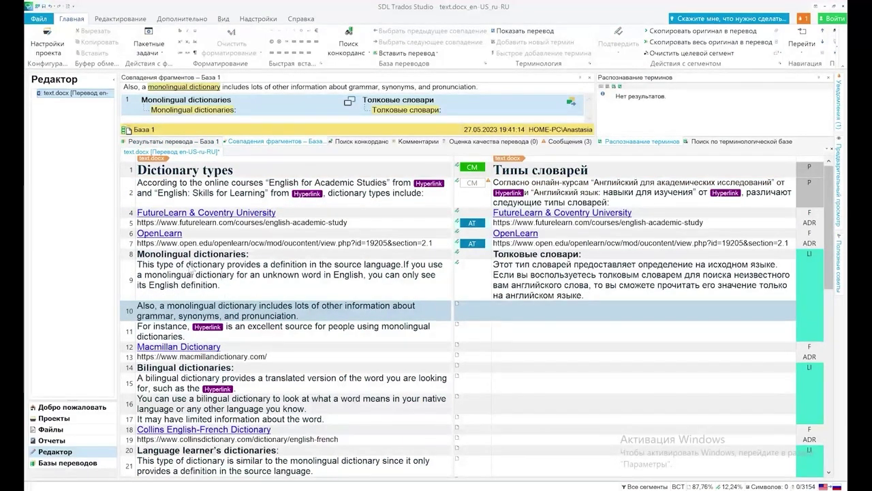
Step: Add the segment 9 pair "dictionary" and "словарей" as a new term entry in the Словари termbase
left_click_drag(186, 264, 227, 270)
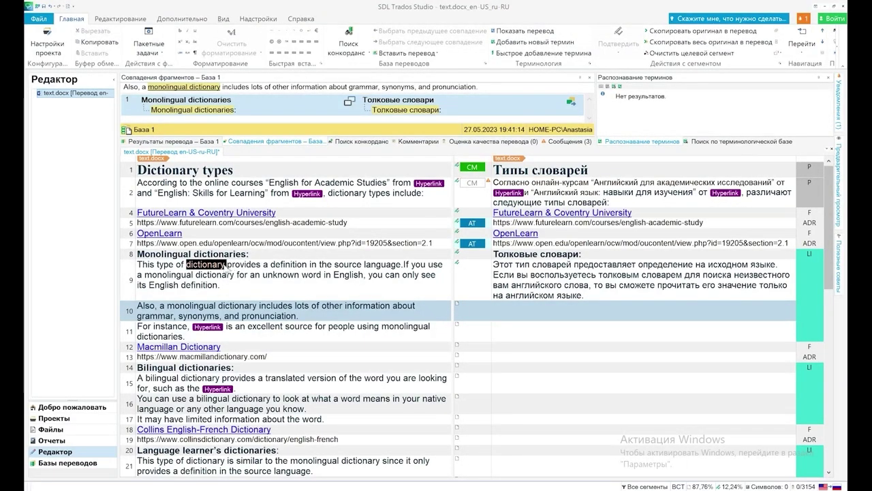
left_click_drag(532, 264, 573, 264)
key("shift+F10")
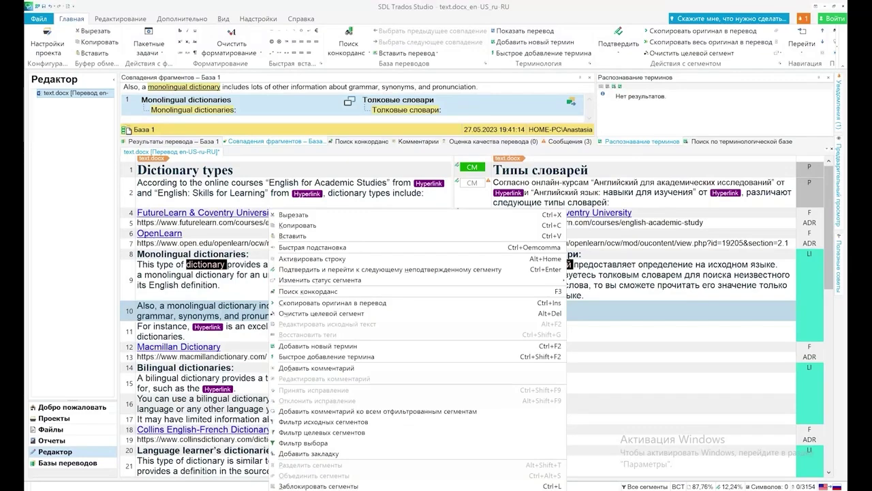
left_click(362, 348)
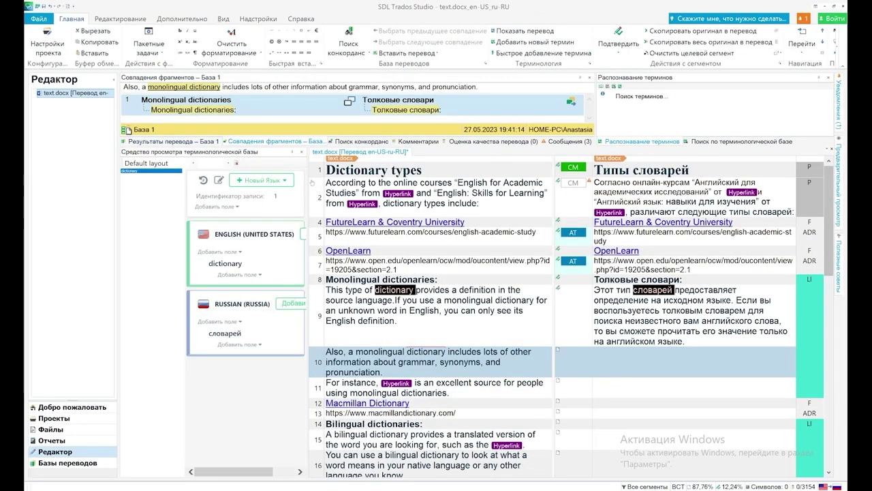
Step: Correct the Russian term in the new entry to its base form "словарь" and save the change
left_click_drag(307, 174, 399, 182)
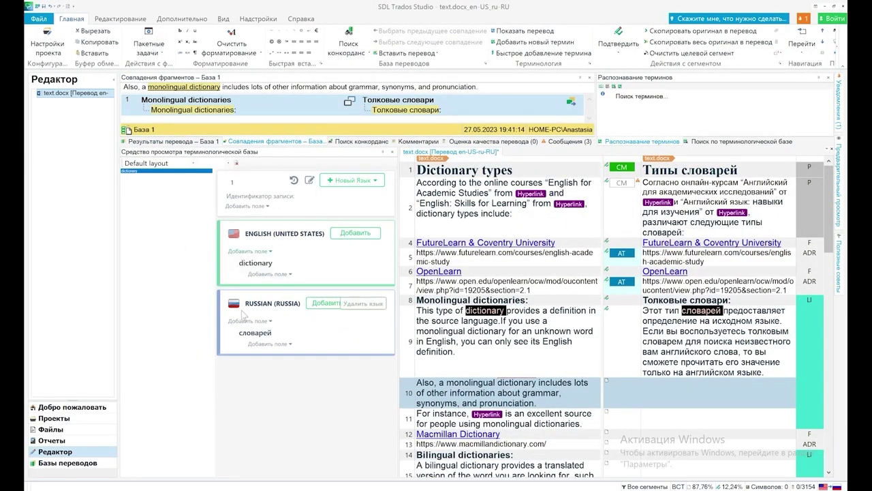
left_click(256, 333)
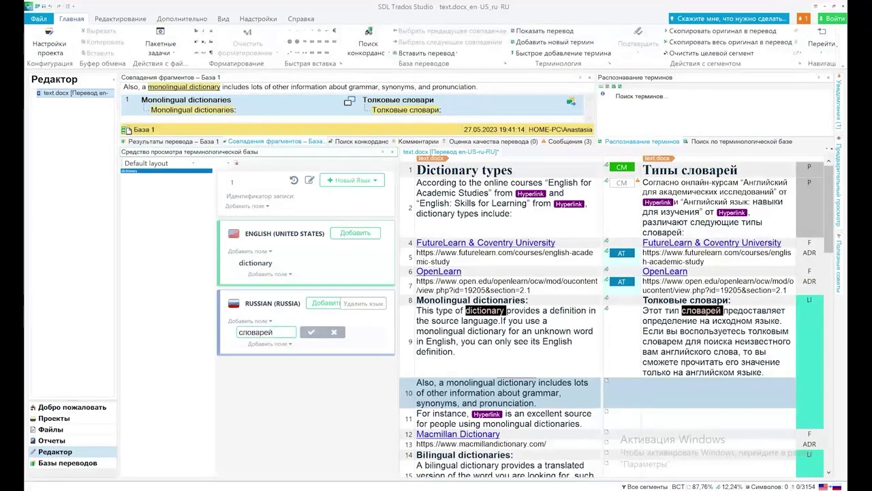
key("BackSpace")
key("BackSpace")
left_click(311, 332)
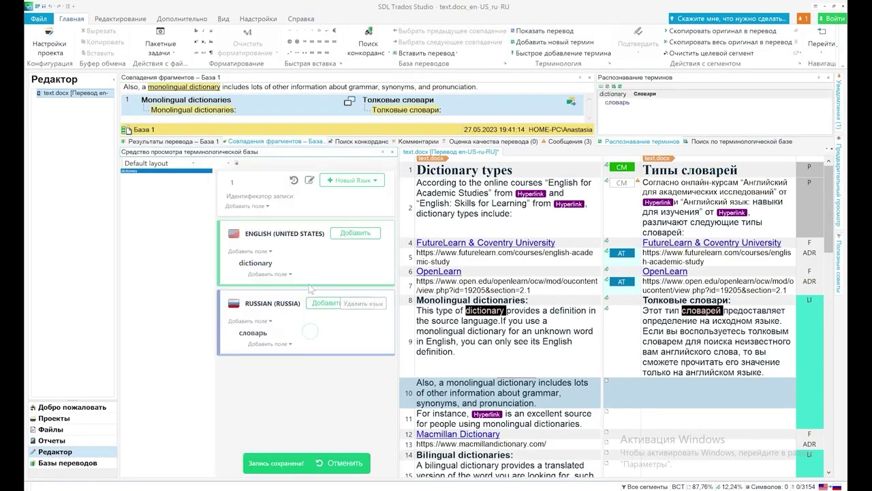
Step: Add a комментарий field with the text "пропрпрпр" at the English (United States) language level of the entry
left_click(268, 209)
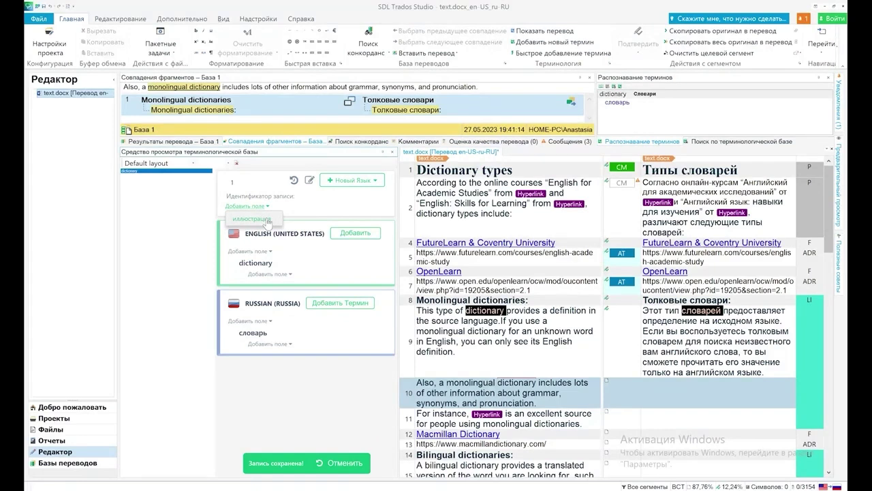
left_click(270, 252)
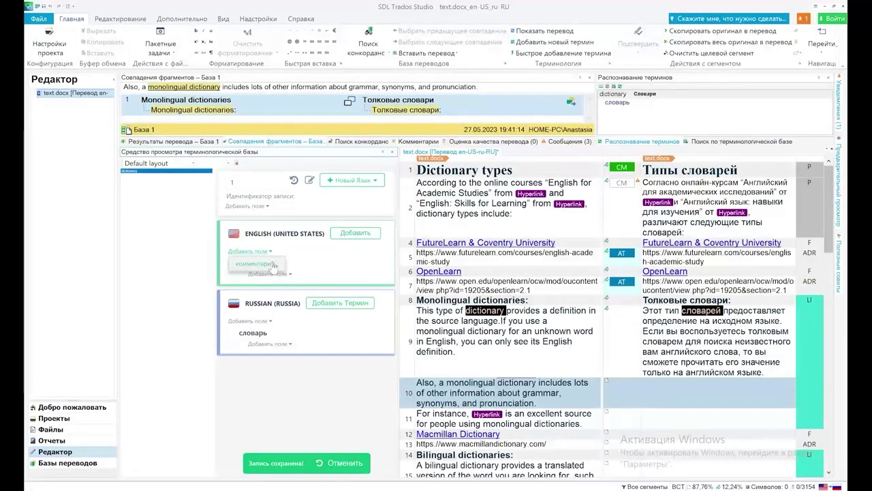
left_click(272, 263)
type("пропрпрпр")
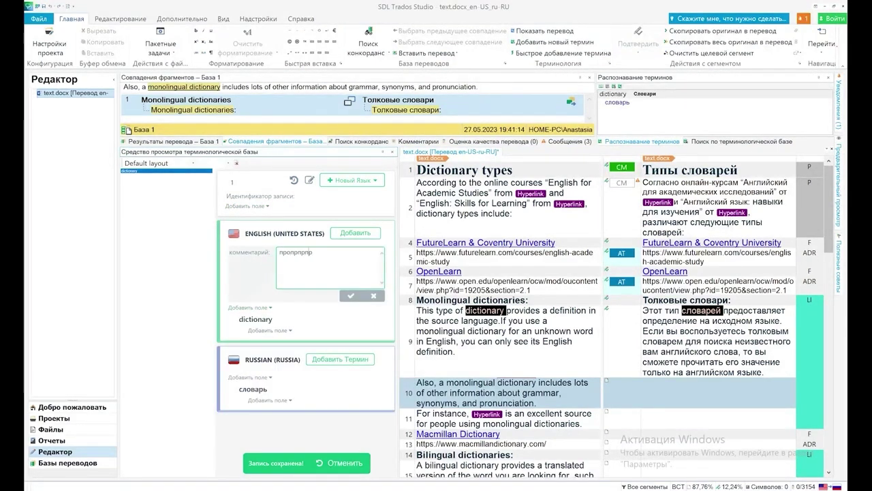
left_click(351, 296)
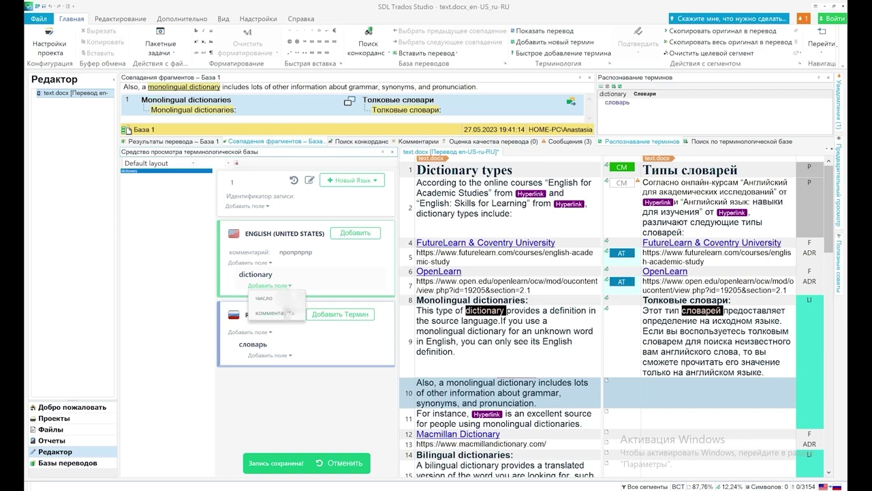
Step: Add a число field to the Russian term "словарь" and set it to ед.ч
left_click(287, 286)
left_click(270, 355)
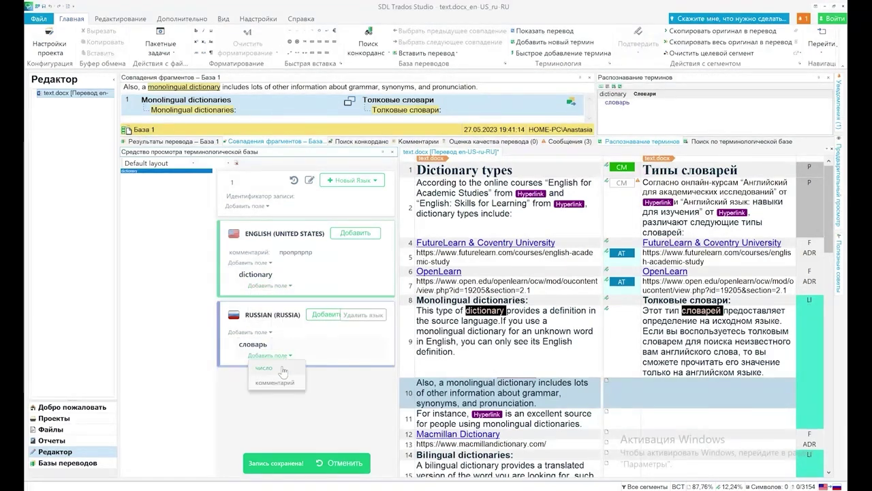
left_click(282, 368)
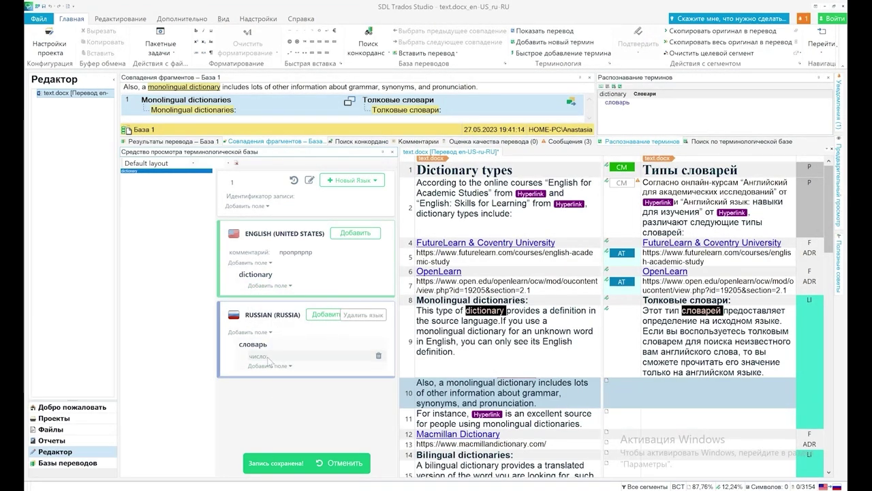
left_click(281, 356)
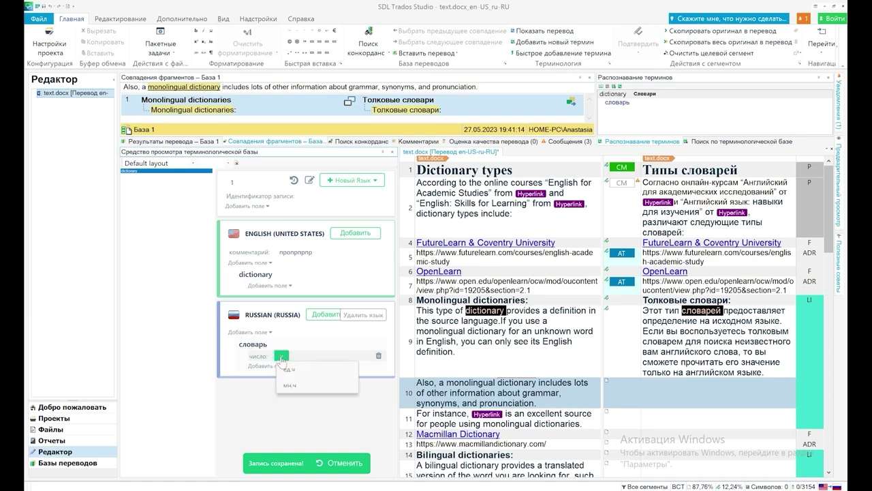
left_click(298, 371)
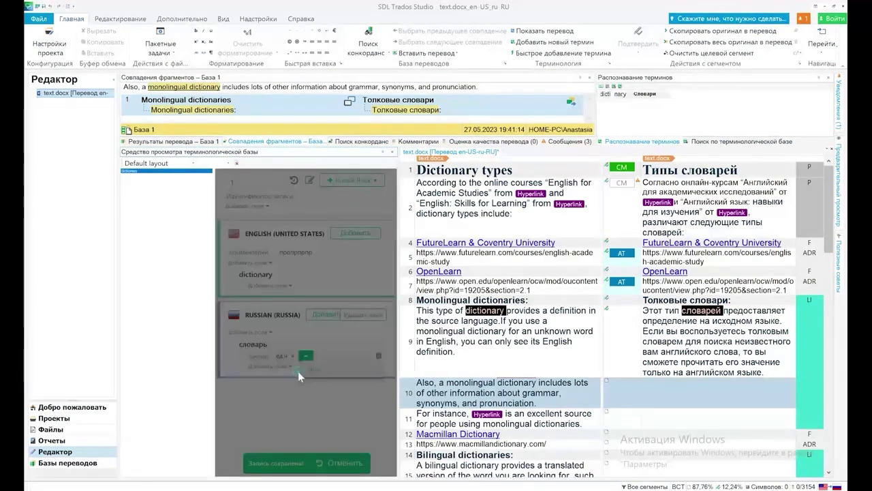
left_click(295, 368)
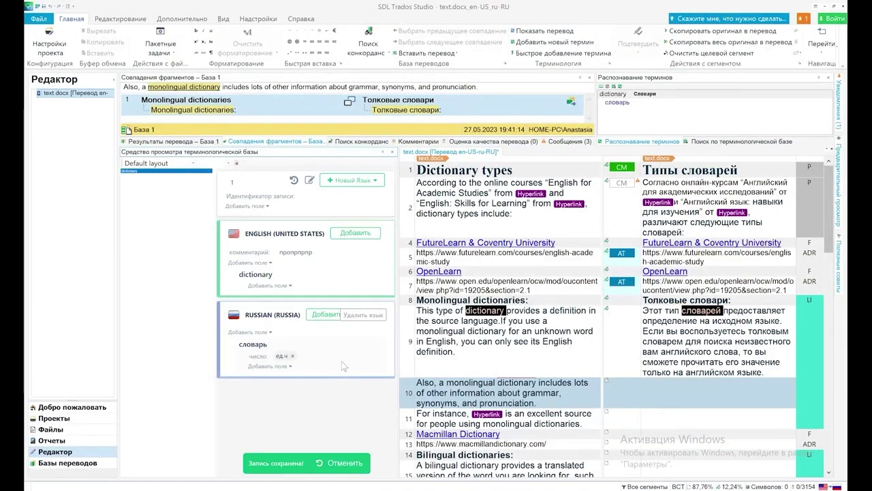
Step: Return to segment 9 in the editor and select the recognised term "dictionary" from the Словари termbase
left_click(484, 337)
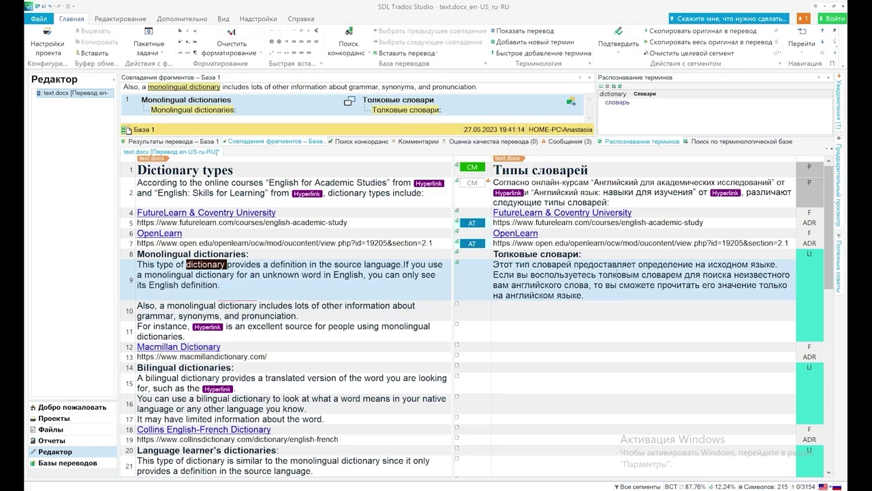
left_click(615, 105)
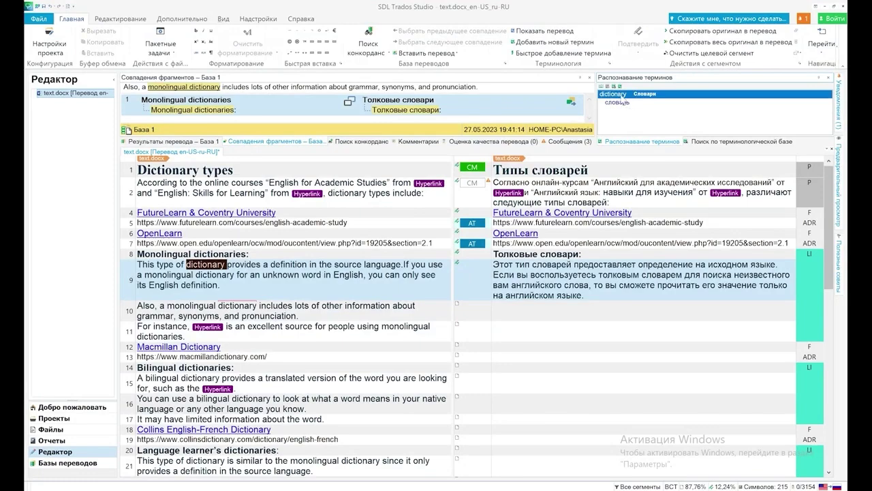